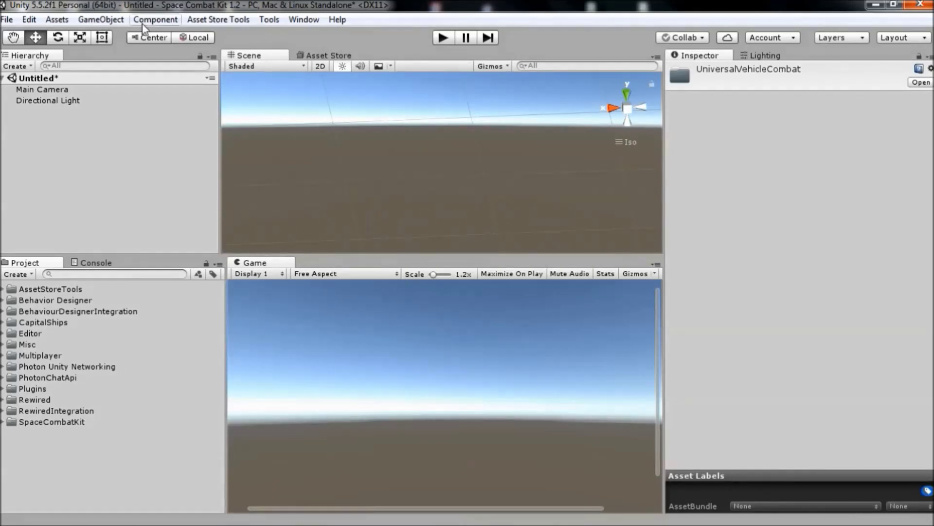
Create an empty GameObject and name it Player.
click(101, 19)
click(110, 37)
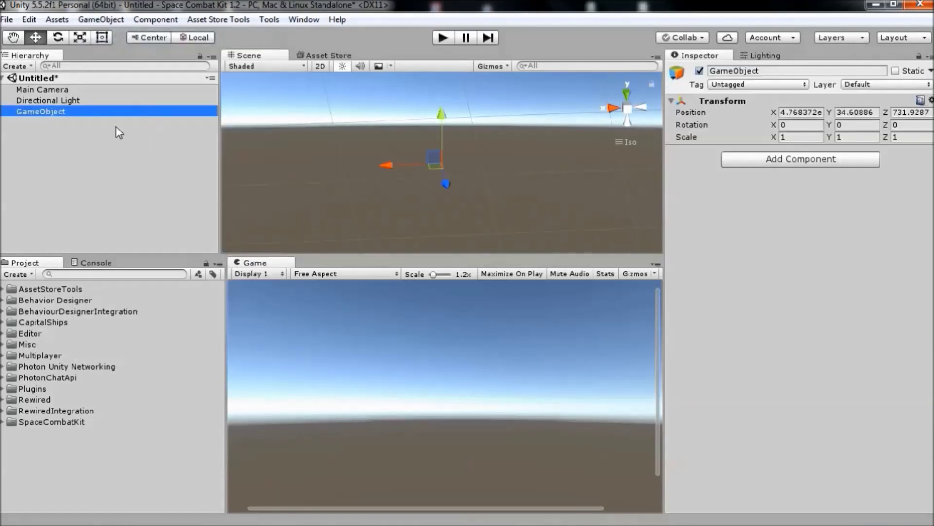
key(F2)
text(Playe)
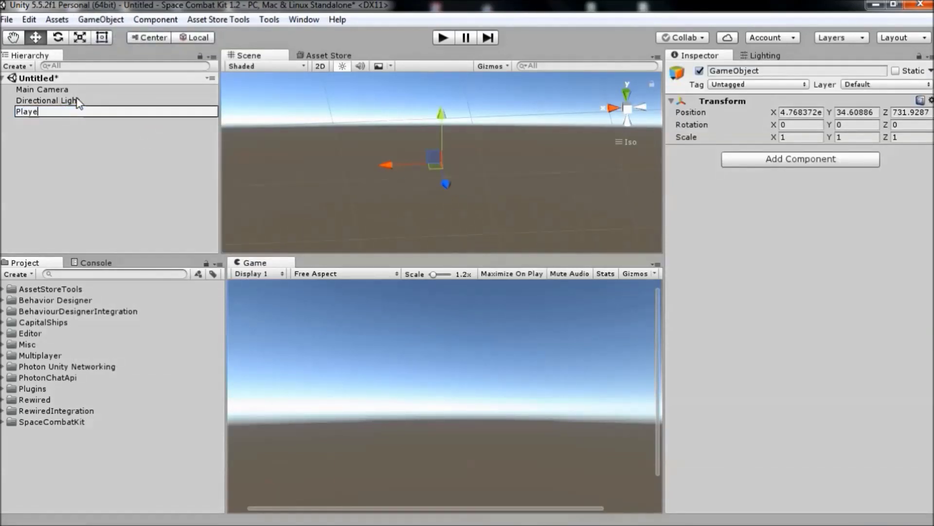
text(r)
key(Return)
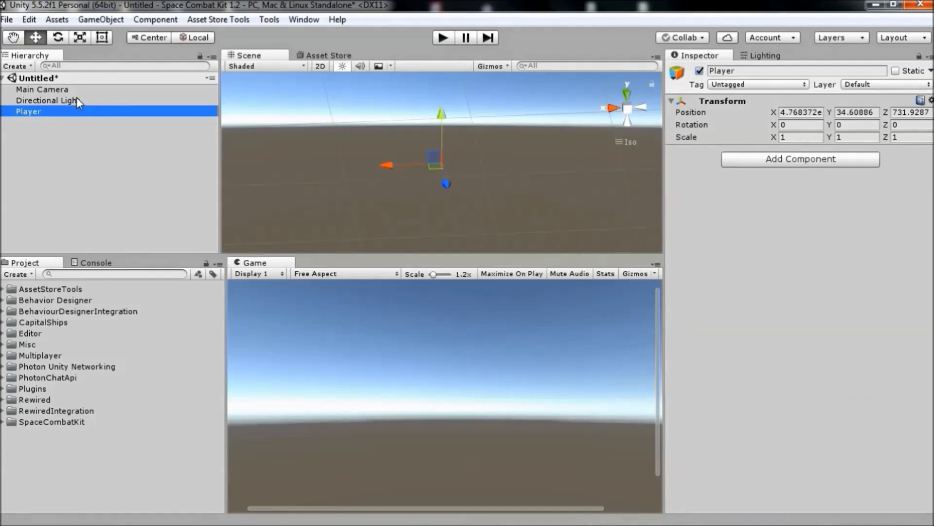
Attach the GameAgent script from SpaceCombatKit/Scripts/UniversalVehicleCombat/GameAgents to Player.
click(41, 421)
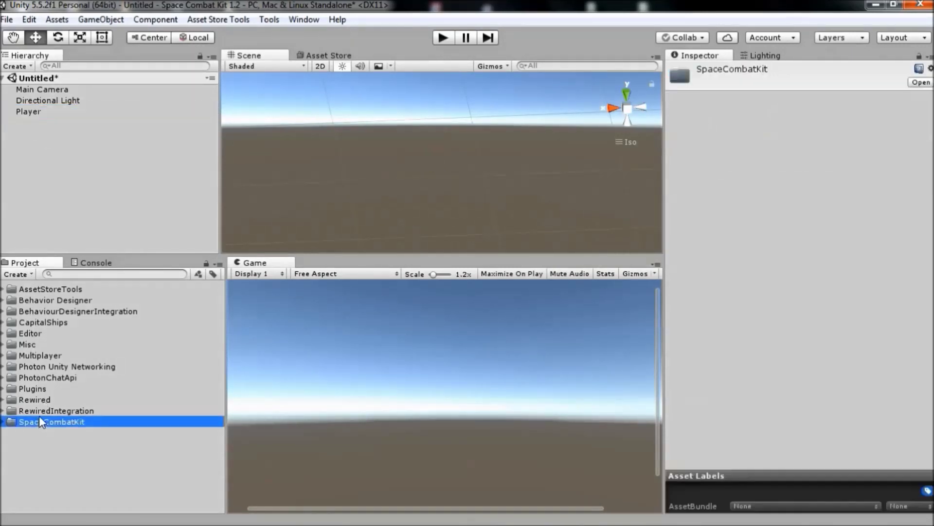
click(4, 421)
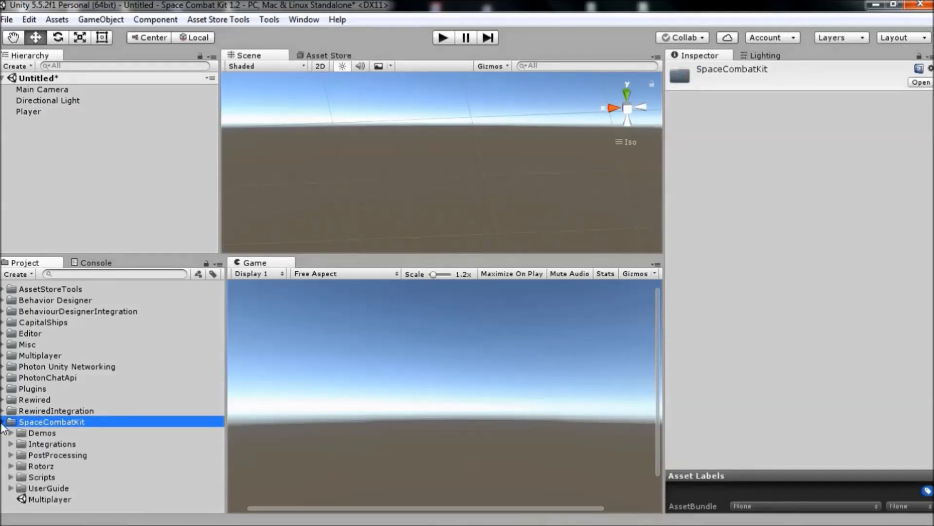
click(11, 477)
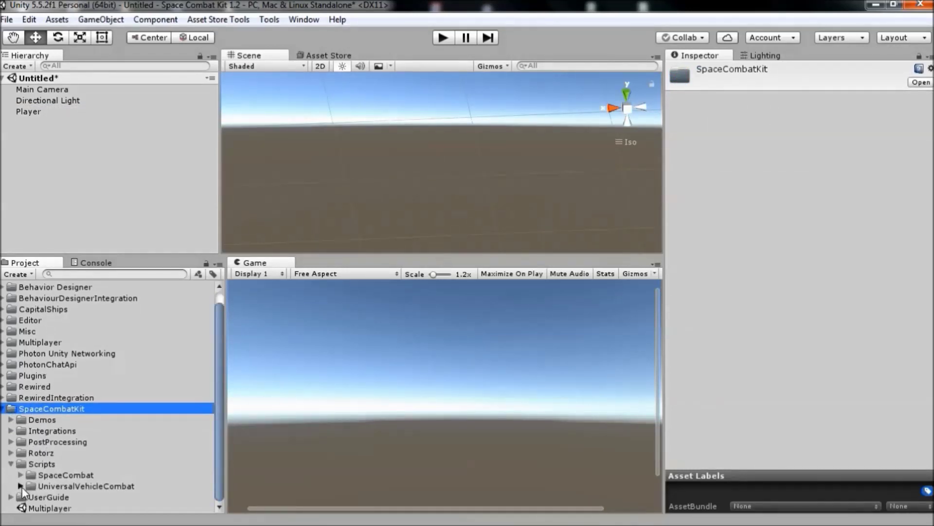
click(21, 486)
scroll(61, 457, down, 3)
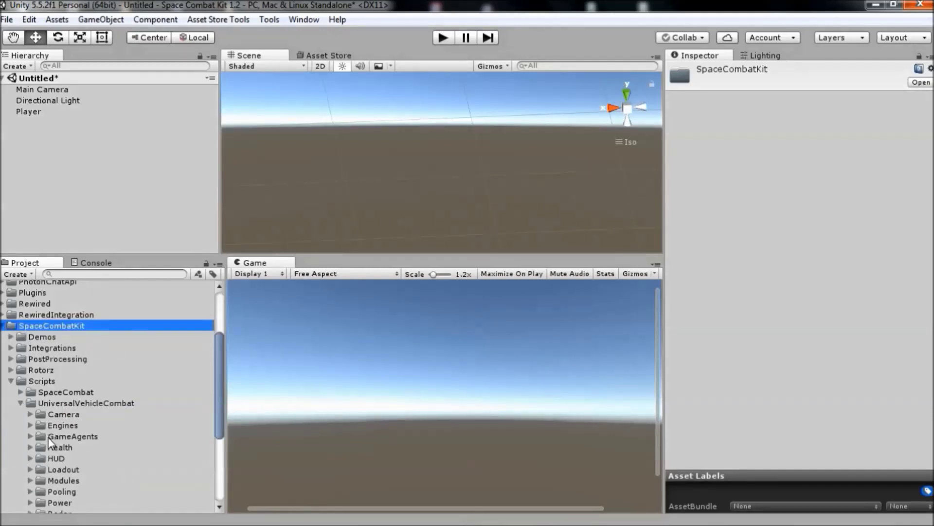
click(31, 436)
click(71, 448)
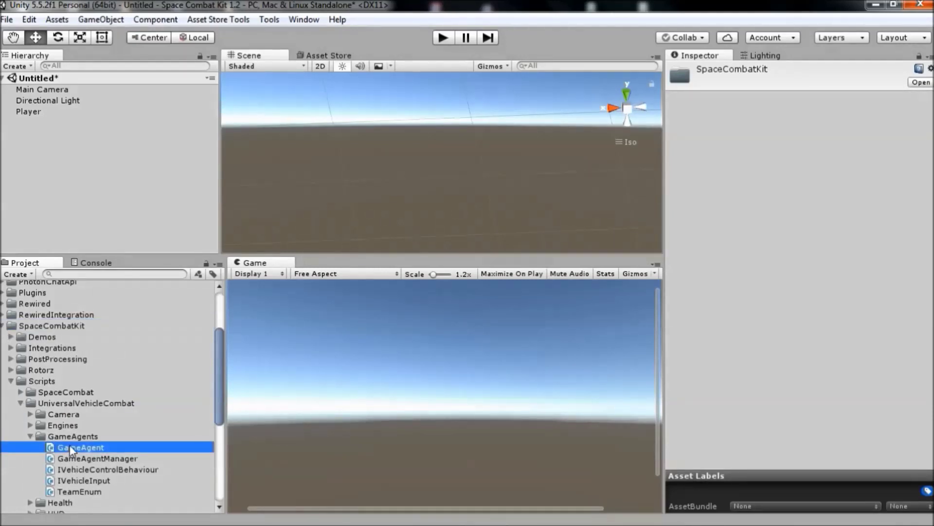
drag(71, 445, 22, 109)
click(25, 111)
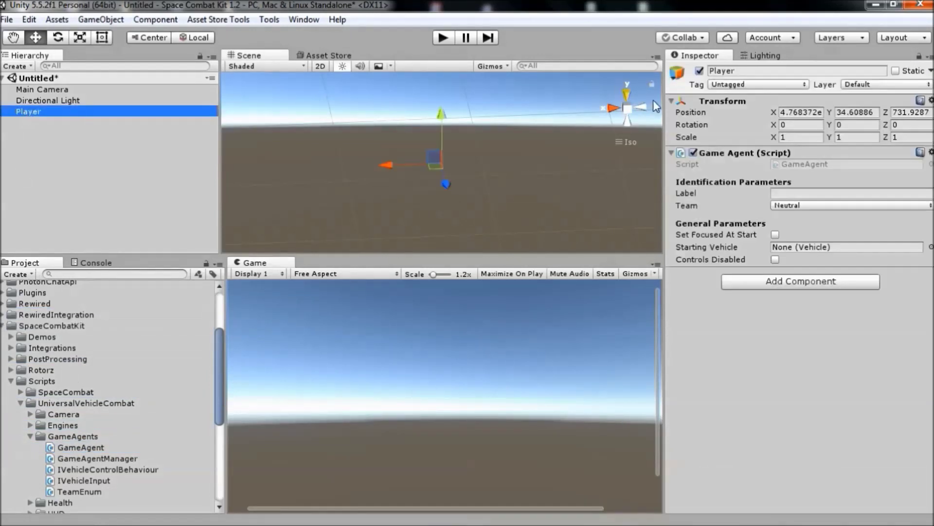
Set the Game Agent's label to Player, team to Friendly, and enable Set Focused At Start.
click(778, 194)
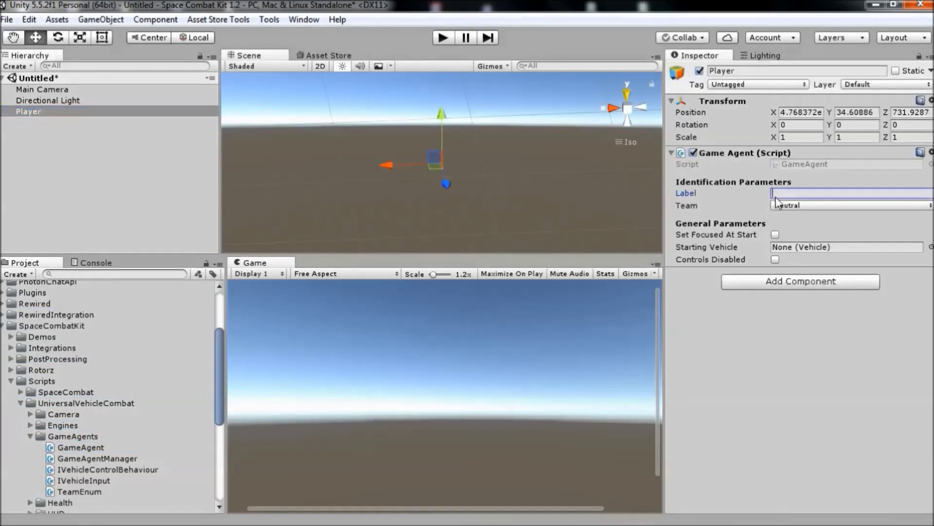
text(Player)
click(796, 205)
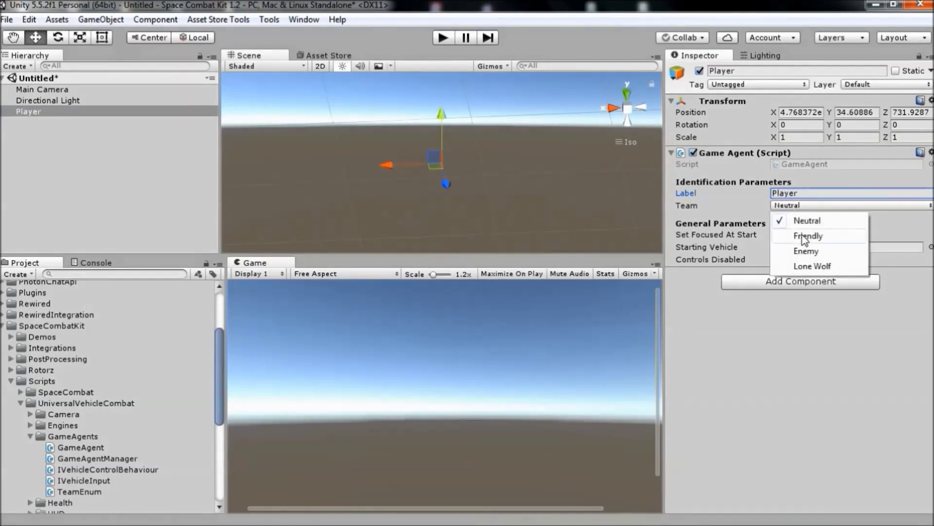
click(805, 236)
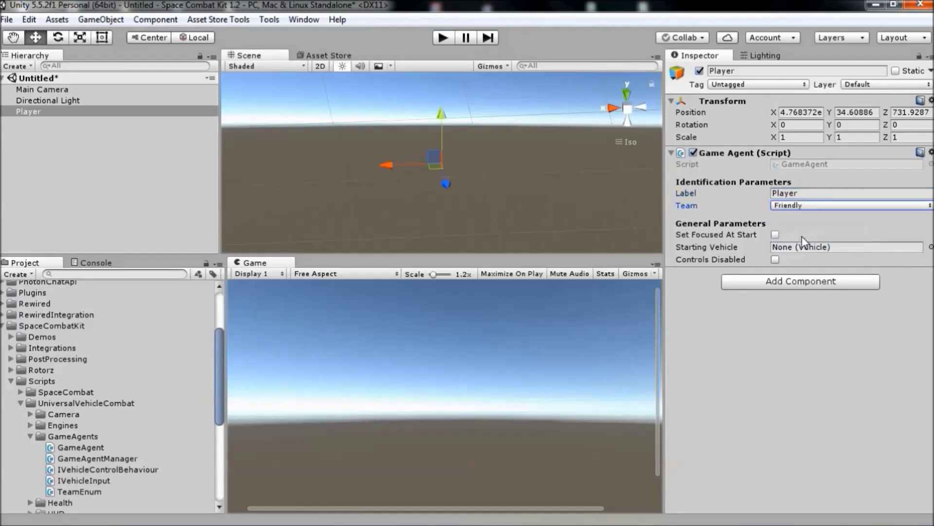
click(776, 235)
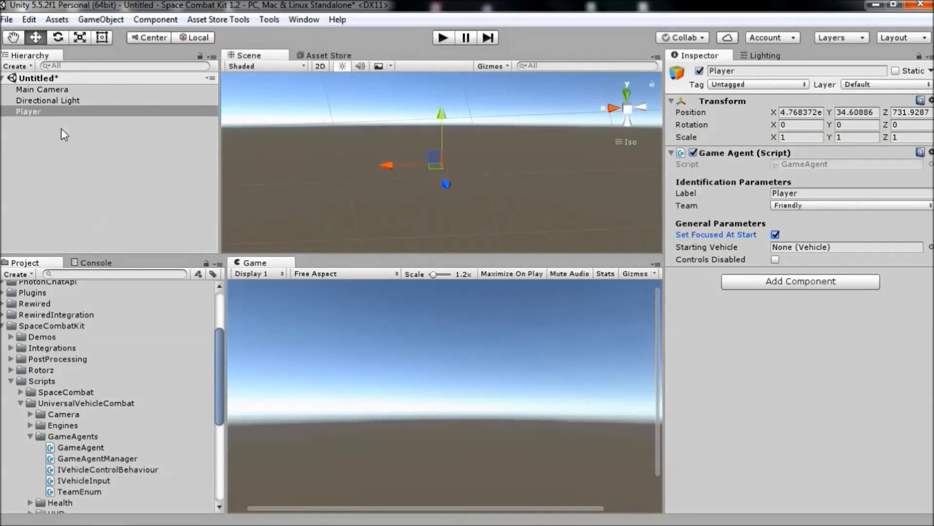
Create an empty GameObject named SceneLevelComponents.
click(101, 19)
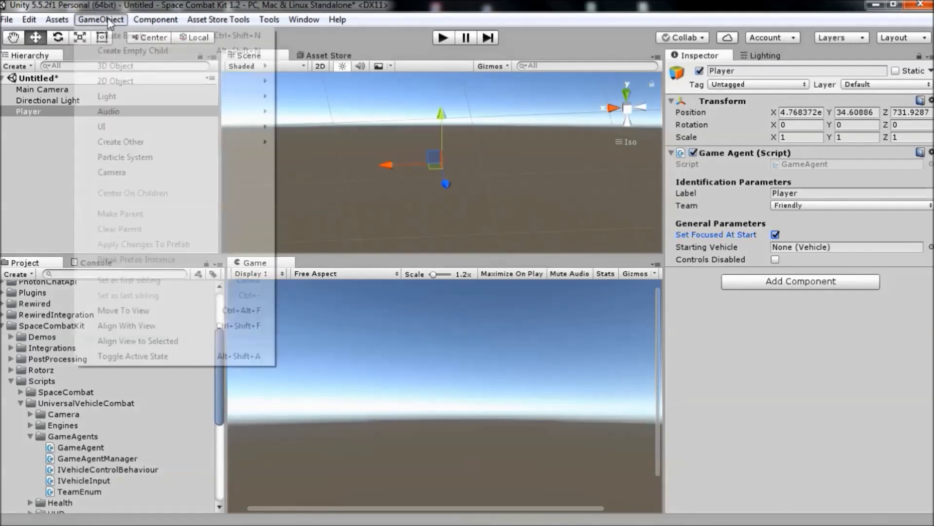
click(106, 35)
key(F2)
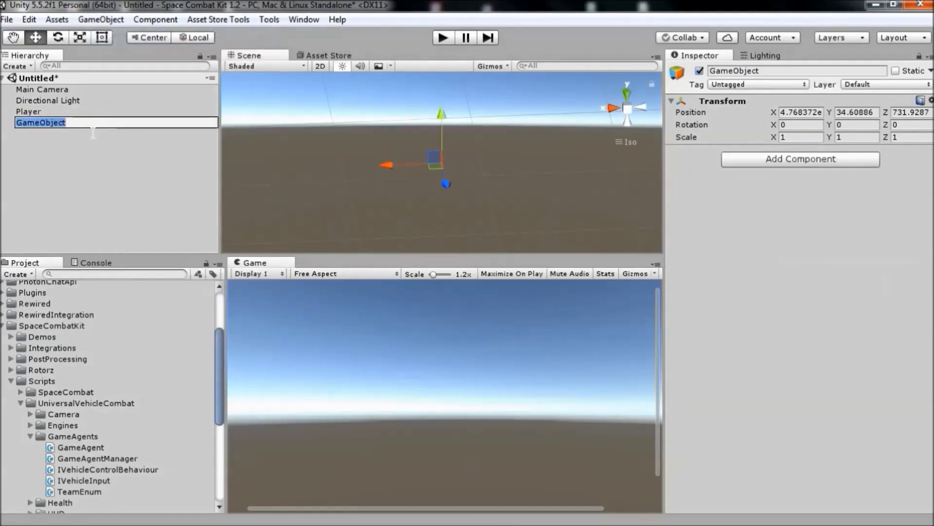
text(SceneL)
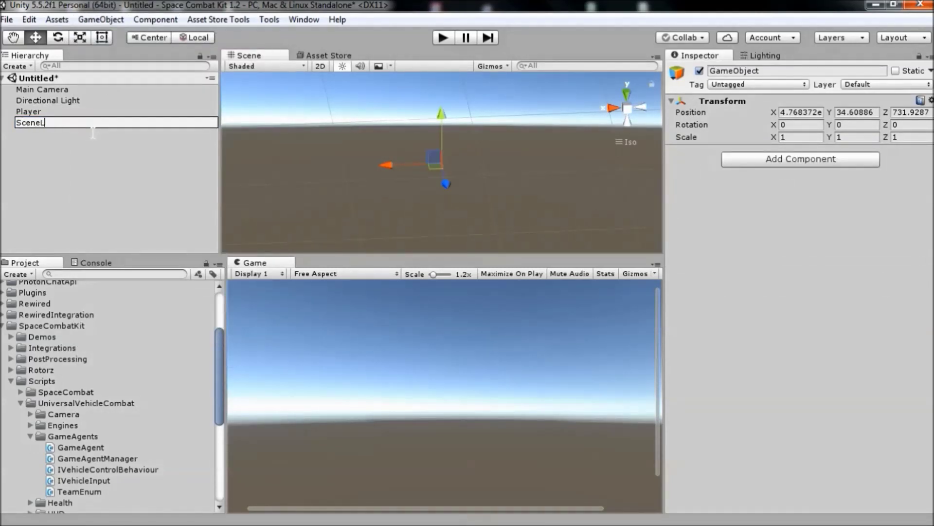
text(evelComponents)
key(Return)
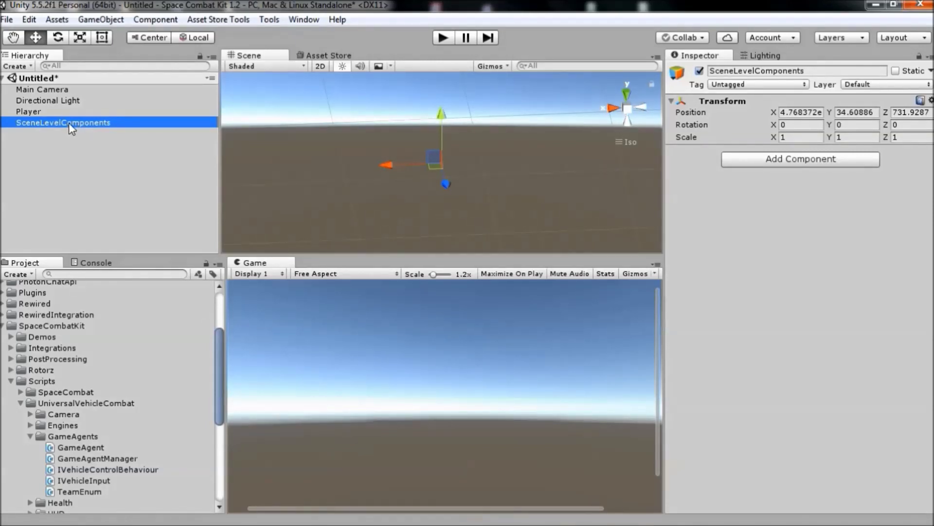
Add an empty child named GameAgentManager under SceneLevelComponents.
right_click(69, 123)
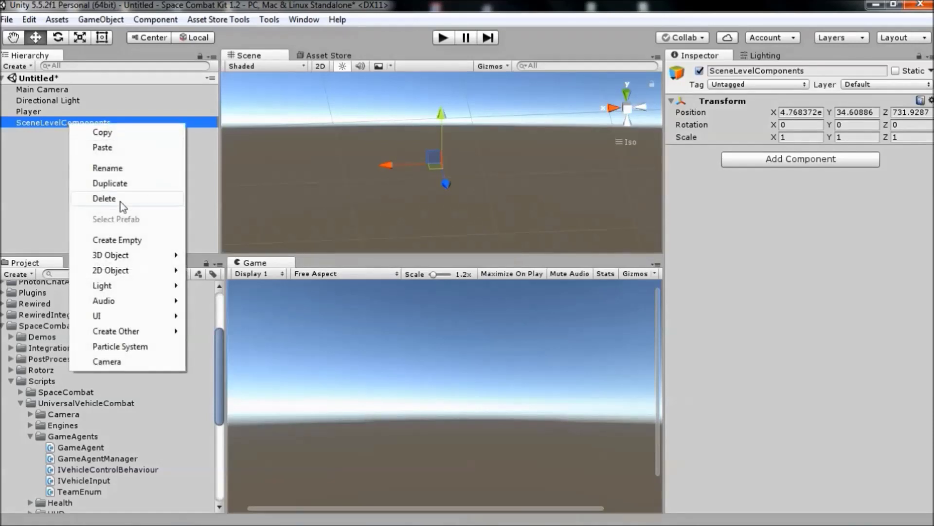
click(130, 245)
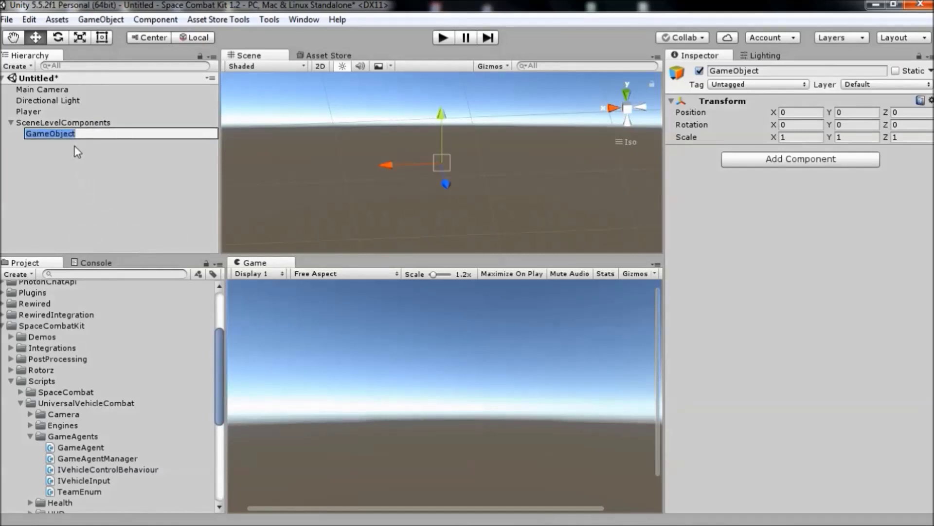
text(GameA)
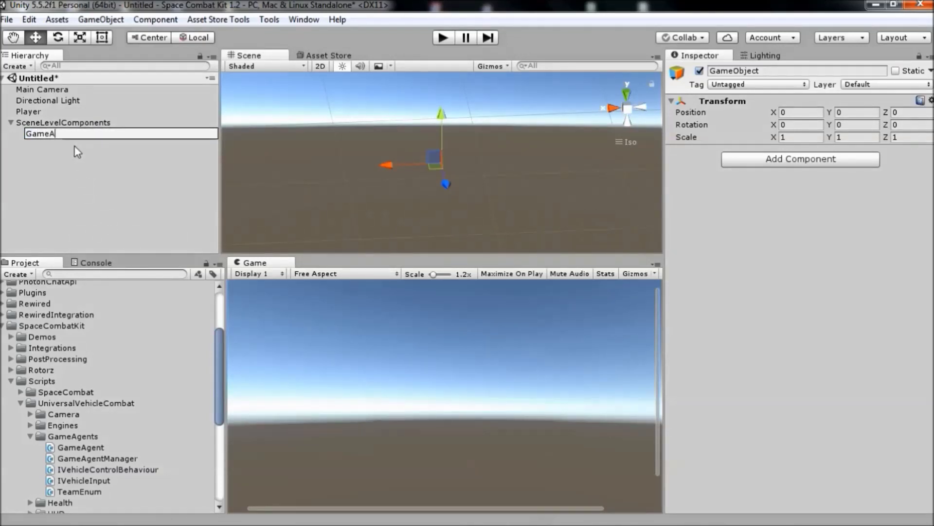
text(gentManager)
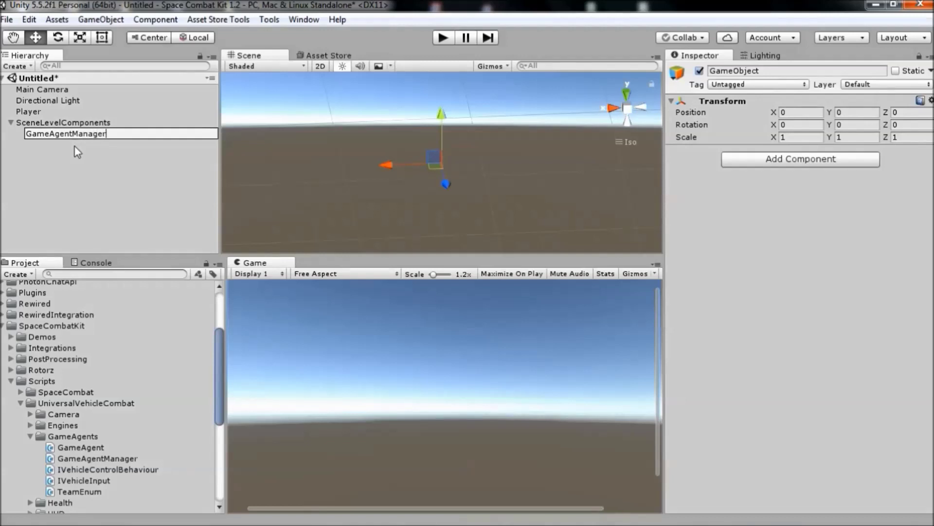
key(Return)
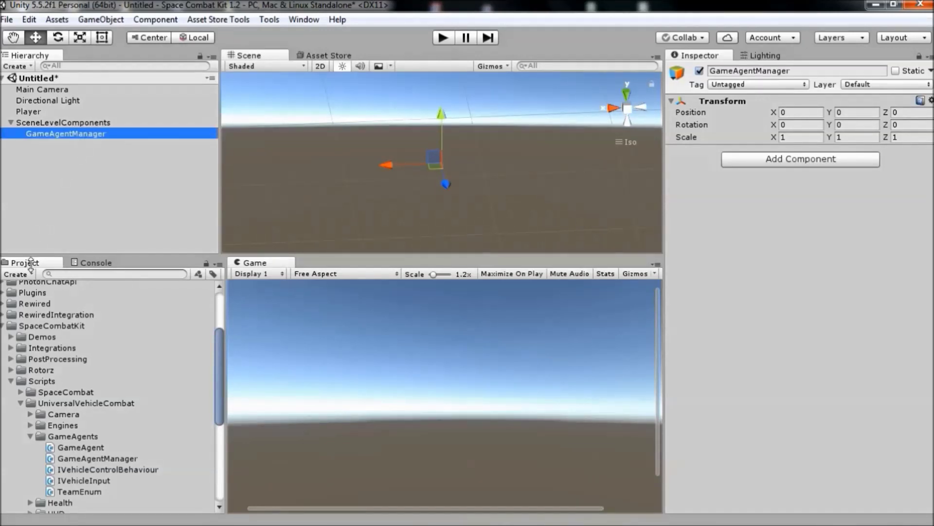
Attach the GameAgentManager script from the GameAgents folder to the GameAgentManager object.
click(30, 266)
click(31, 326)
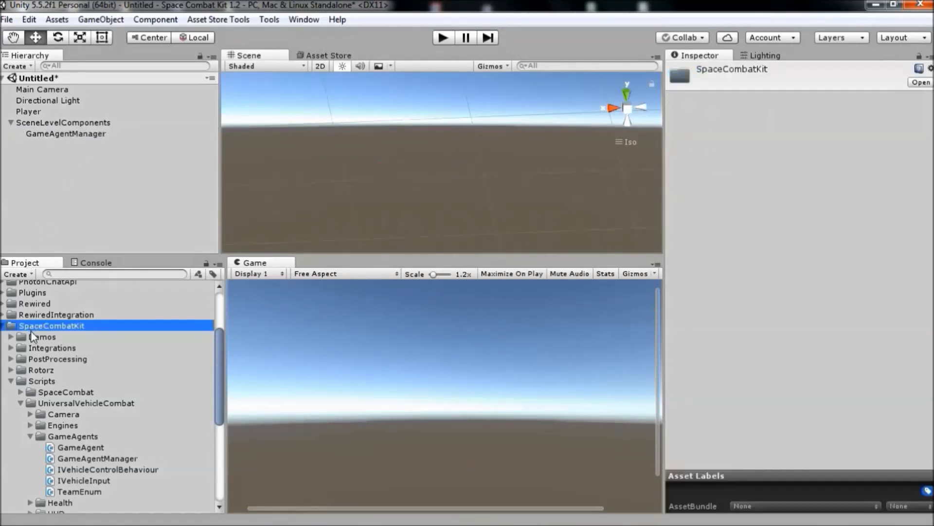
click(40, 379)
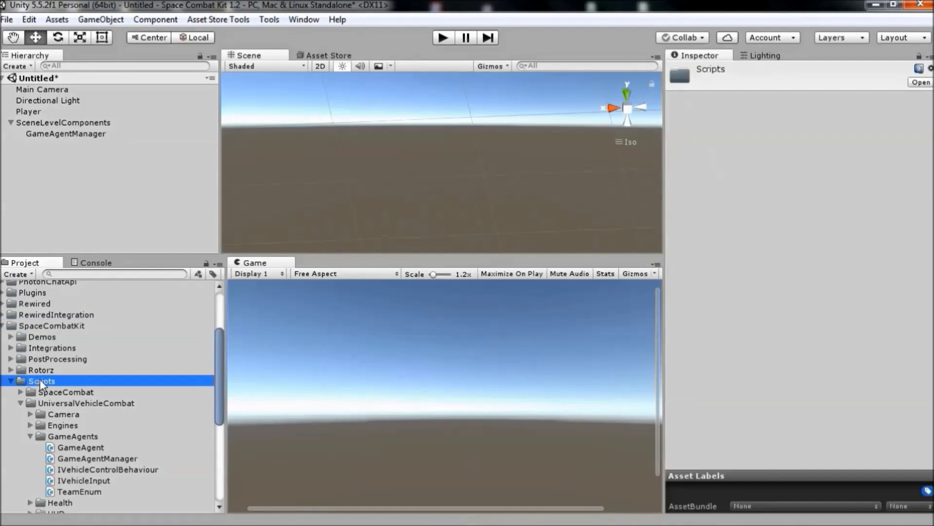
click(42, 404)
click(61, 436)
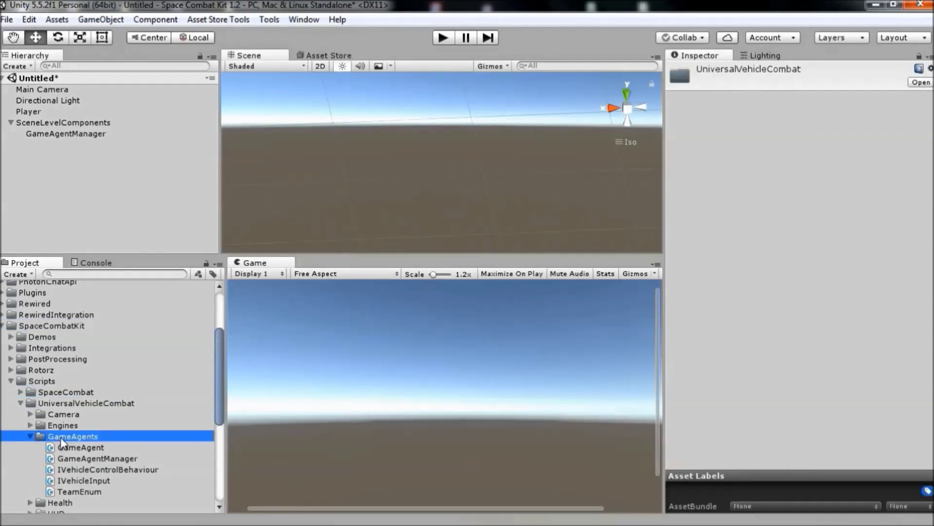
drag(75, 456, 56, 133)
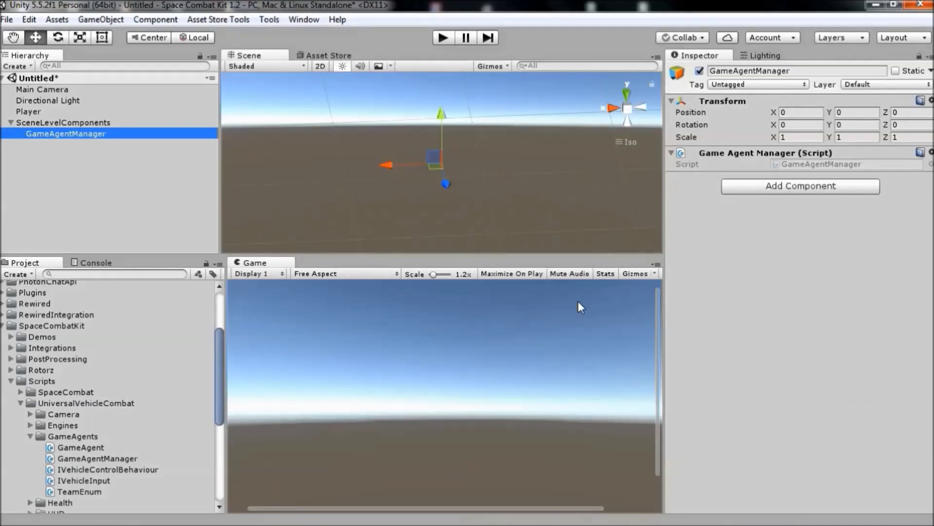
click(66, 123)
Add an empty child named UVCEventManager under SceneLevelComponents.
right_click(66, 122)
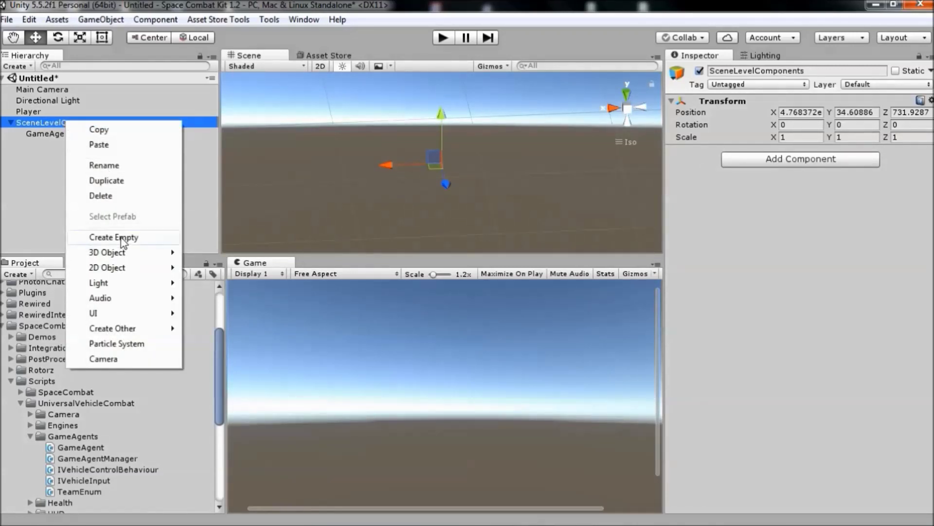
click(121, 239)
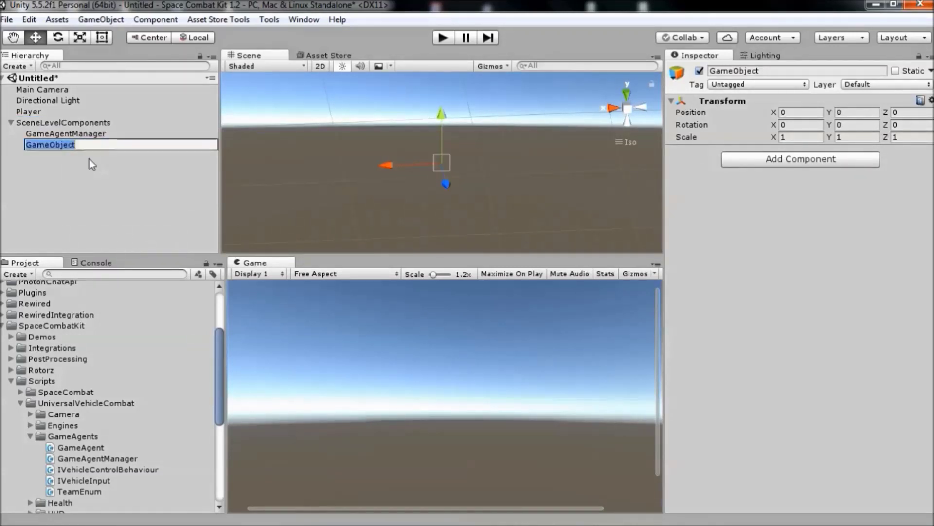
text(UVCE)
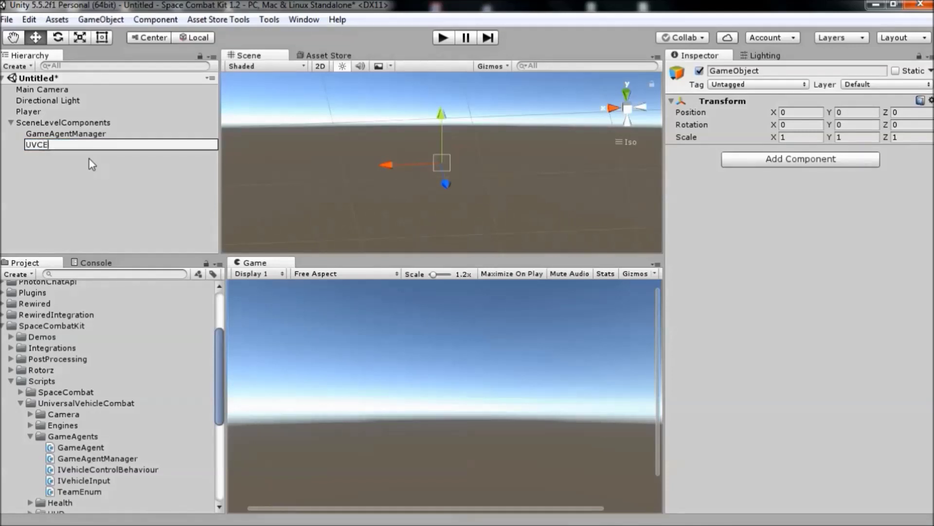
text(ventManager)
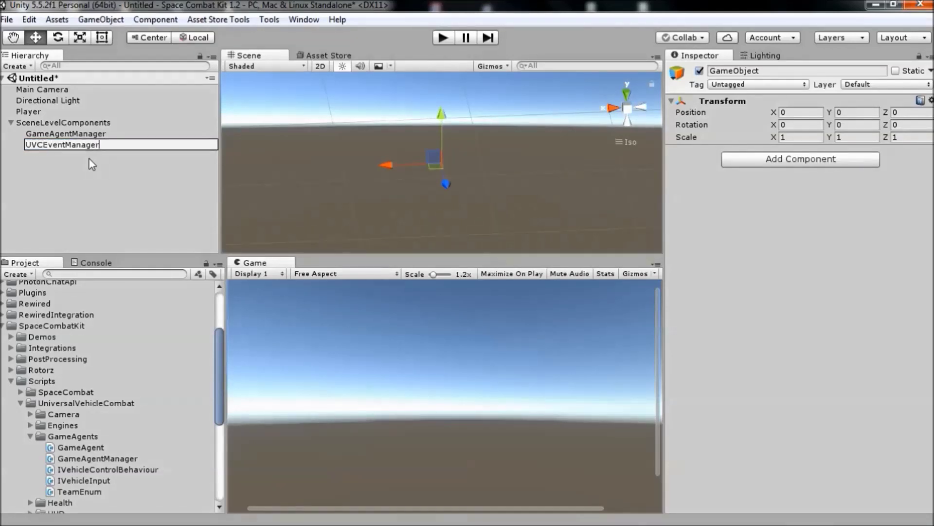
key(Return)
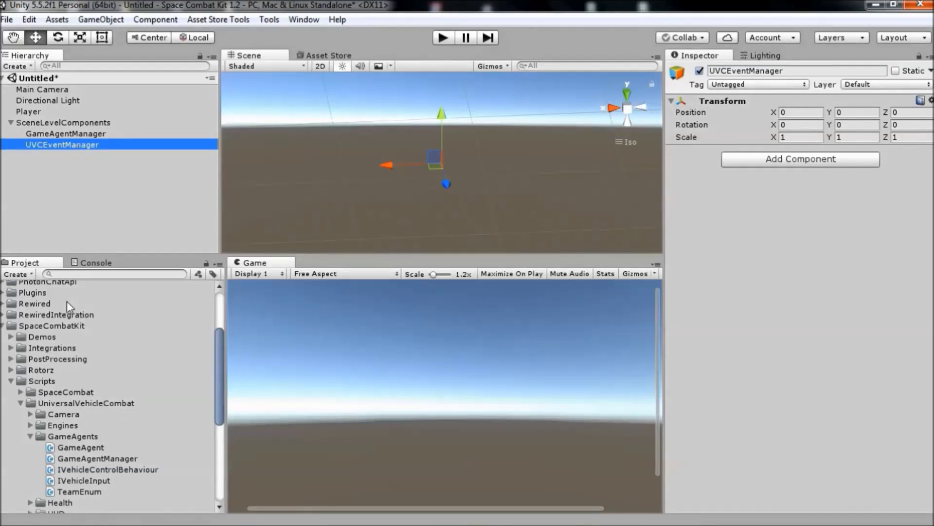
Attach the UVCEventManager script from the Utility folder to the UVCEventManager object.
click(32, 327)
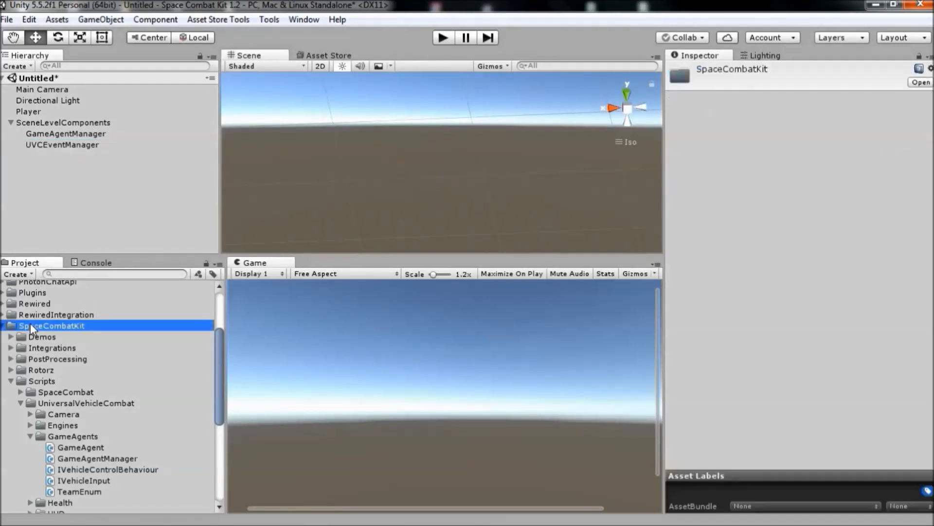
click(35, 380)
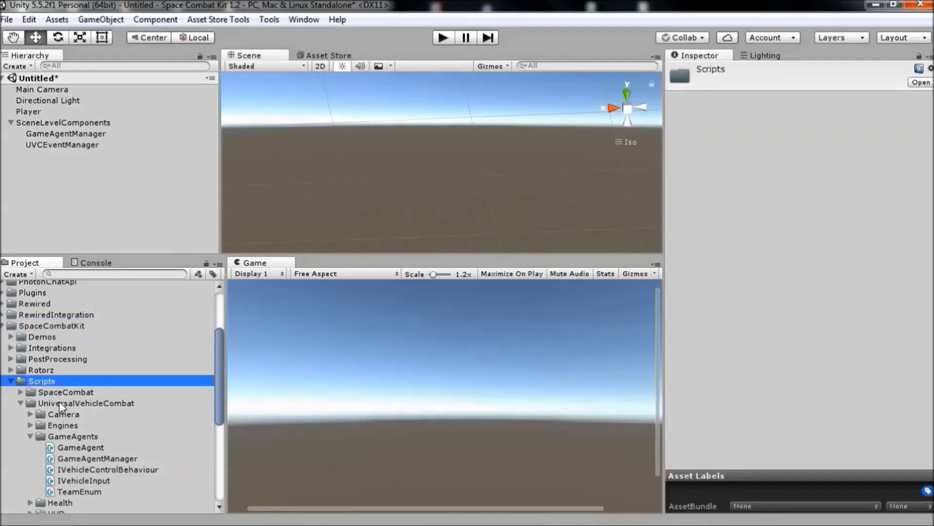
click(61, 403)
click(30, 437)
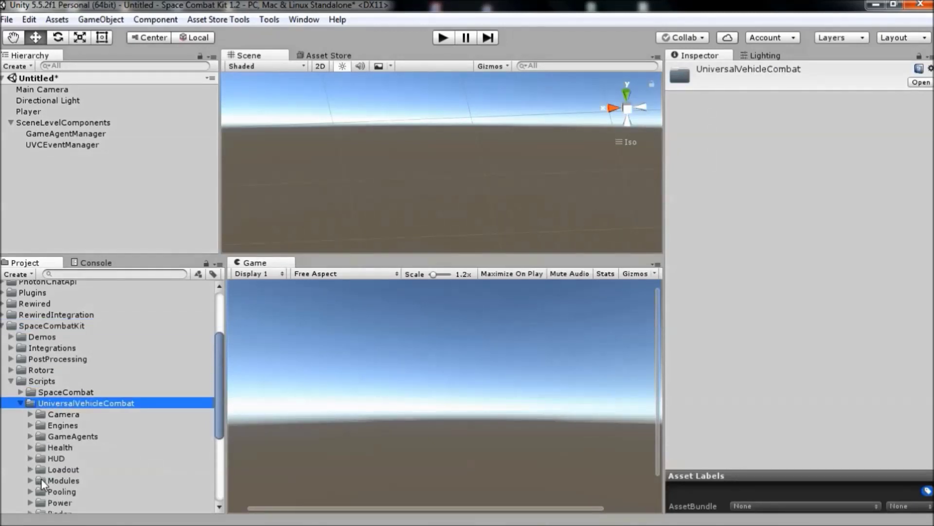
scroll(44, 481, down, 2)
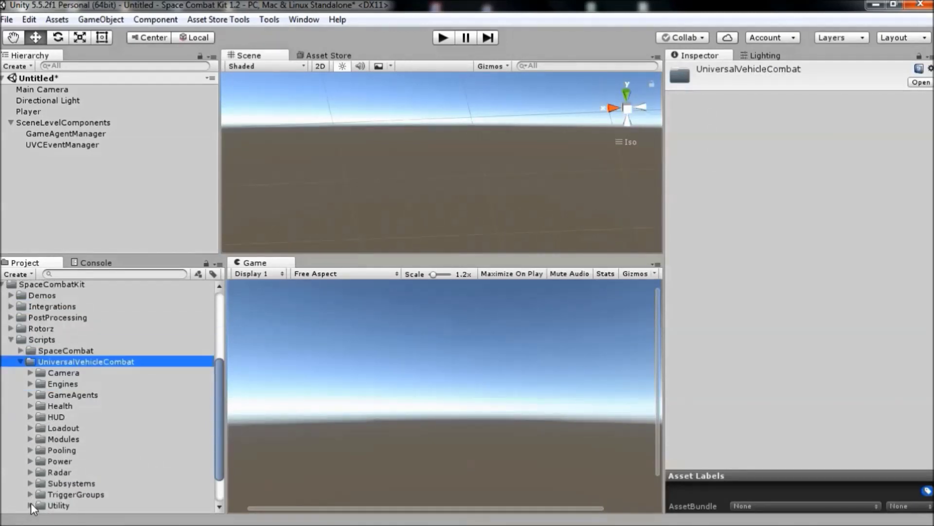
click(30, 505)
scroll(78, 469, down, 5)
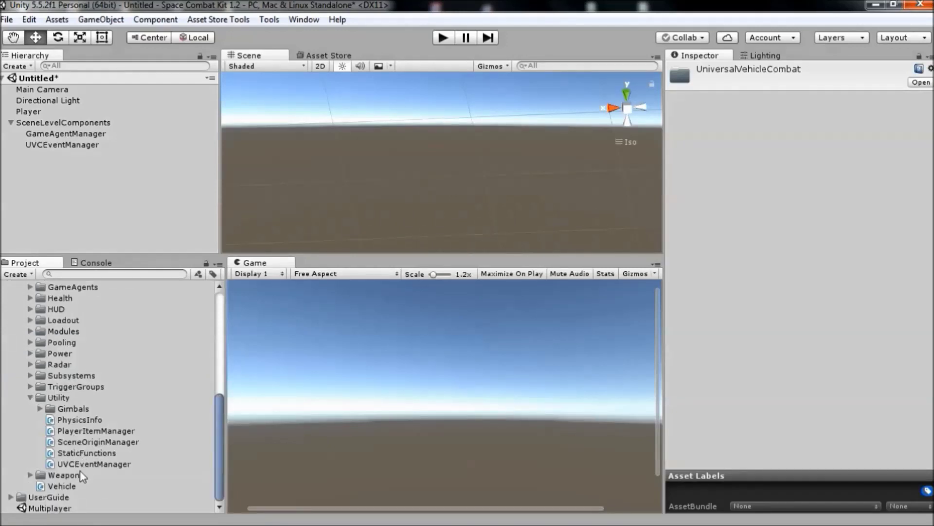
click(82, 464)
drag(126, 460, 45, 146)
click(45, 146)
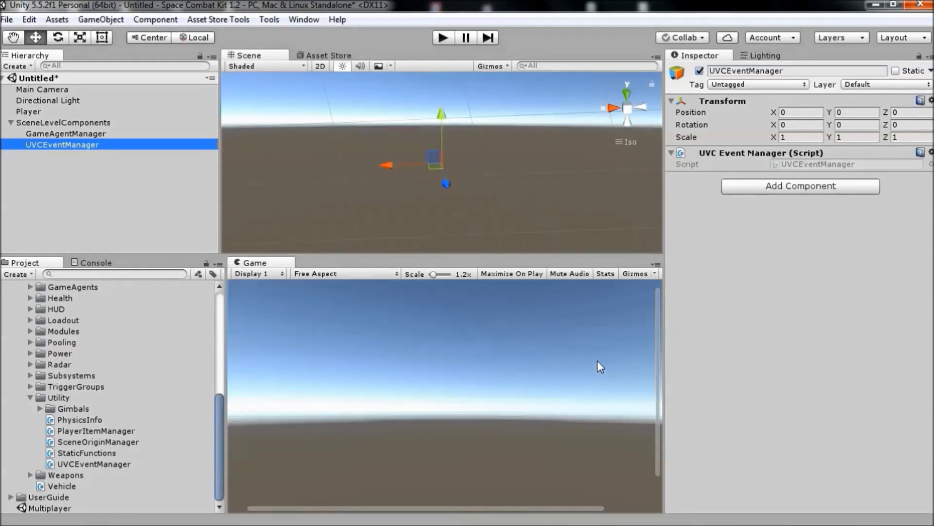
Enter Play mode to run the scene.
click(443, 38)
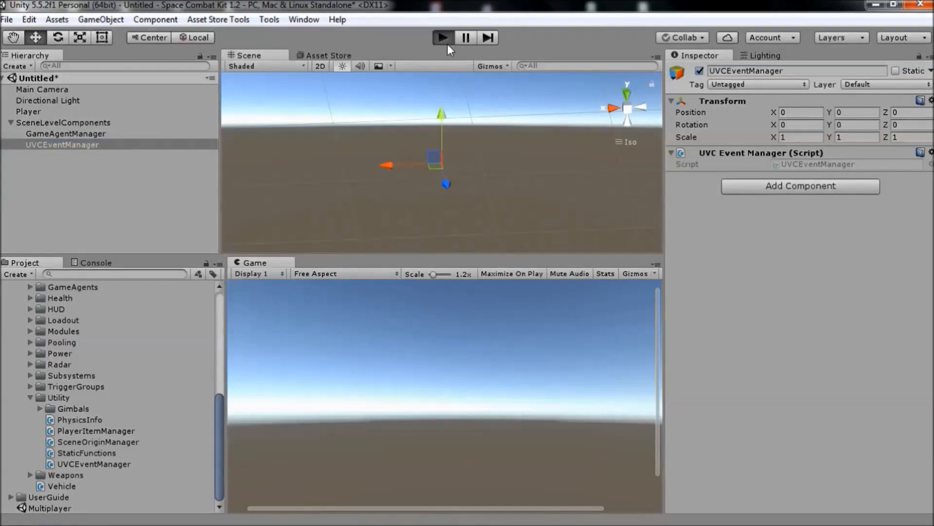